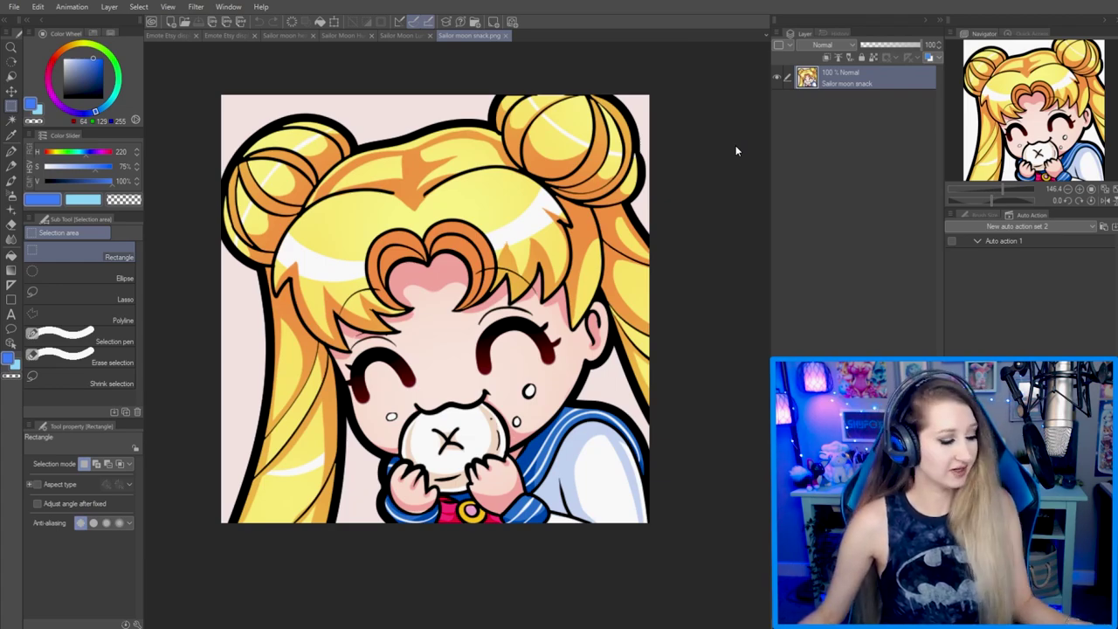
# Reduce the flattened PNG's image resolution to 28 × 28 px and inspect the enlarged pixels along its edges
pyautogui.hotkey('ctrl', 'alt', 'i')
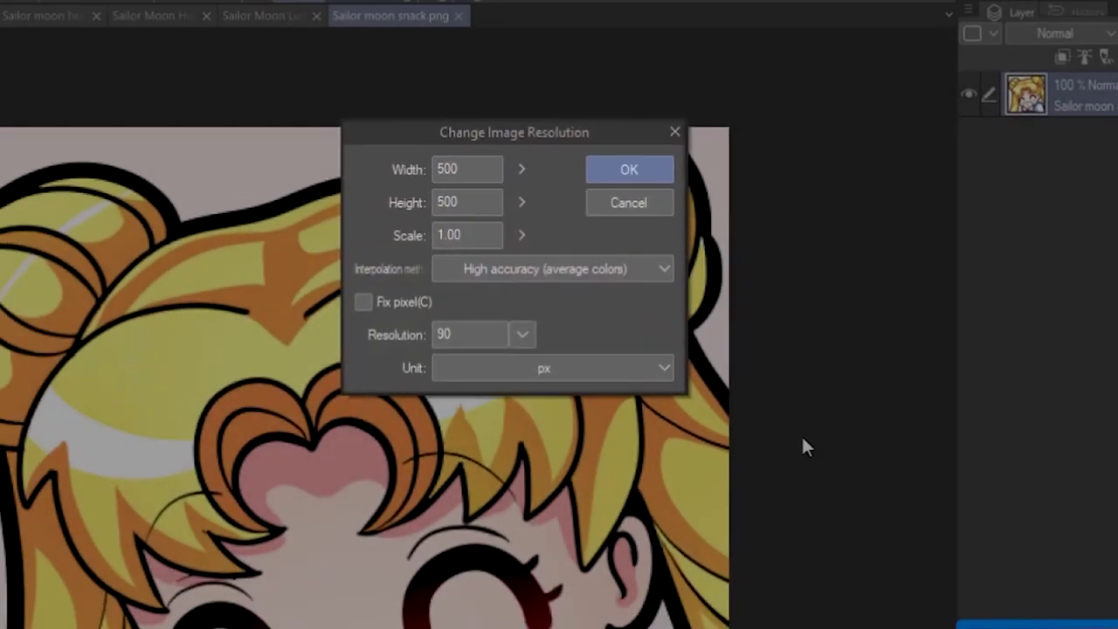
pyautogui.press('Escape')
pyautogui.hotkey('ctrl', 'alt', 'i')
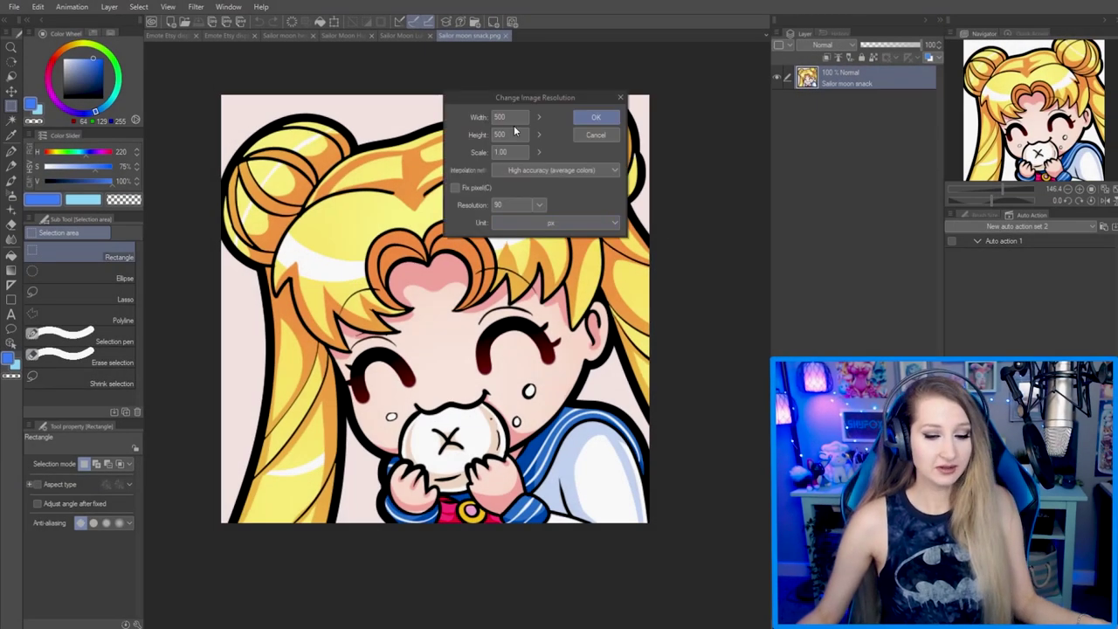
pyautogui.write('28')
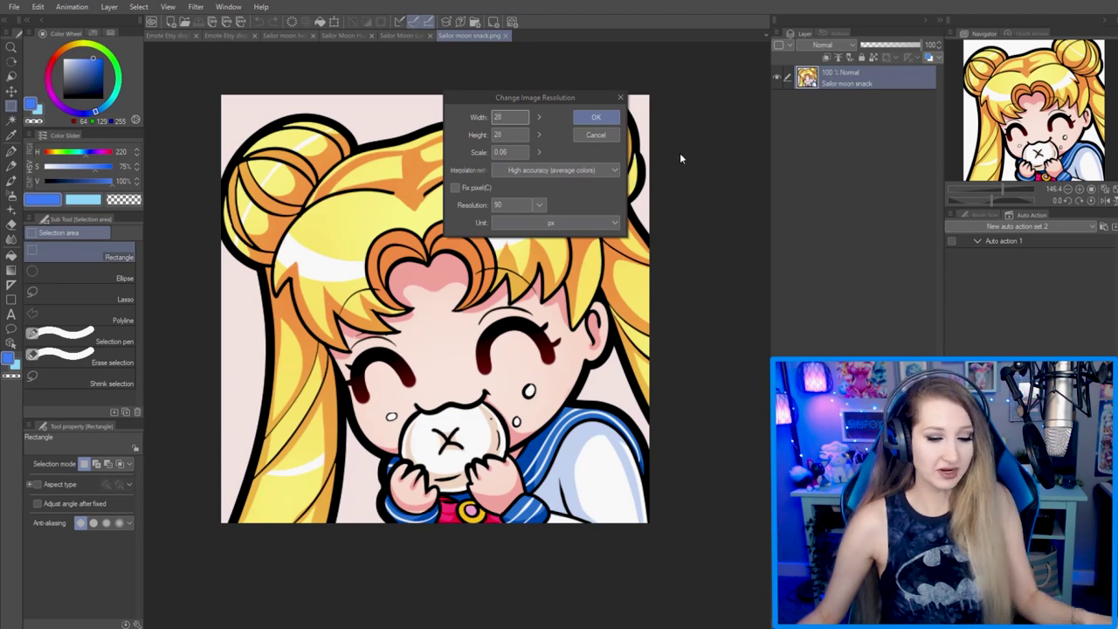
pyautogui.click(589, 120)
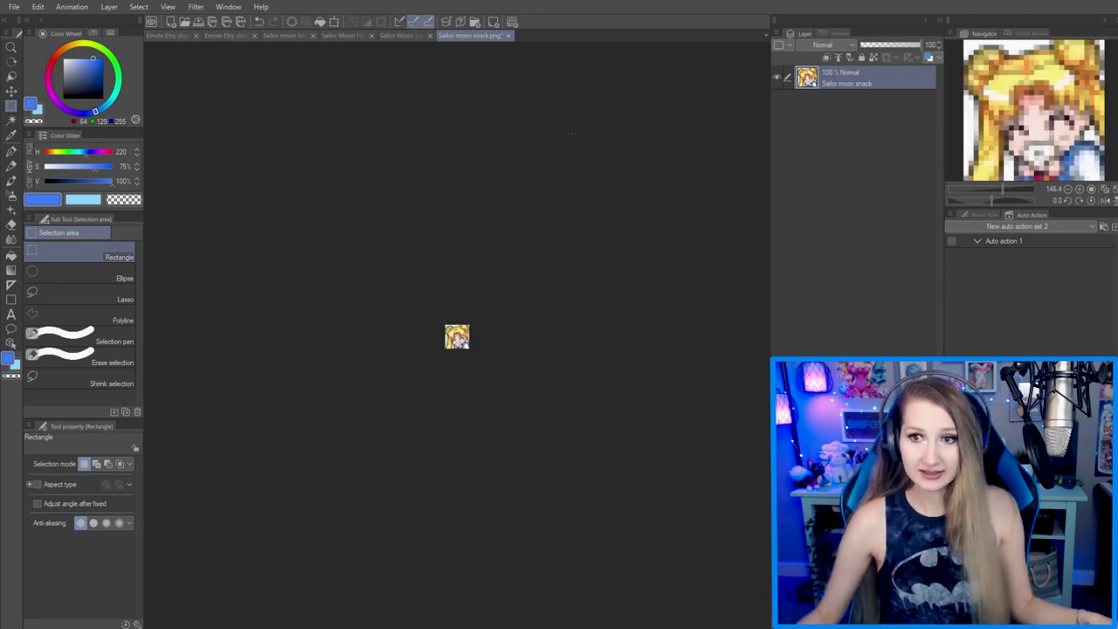
pyautogui.scroll(1, 505, 299)
pyautogui.scroll(10, 461, 367)
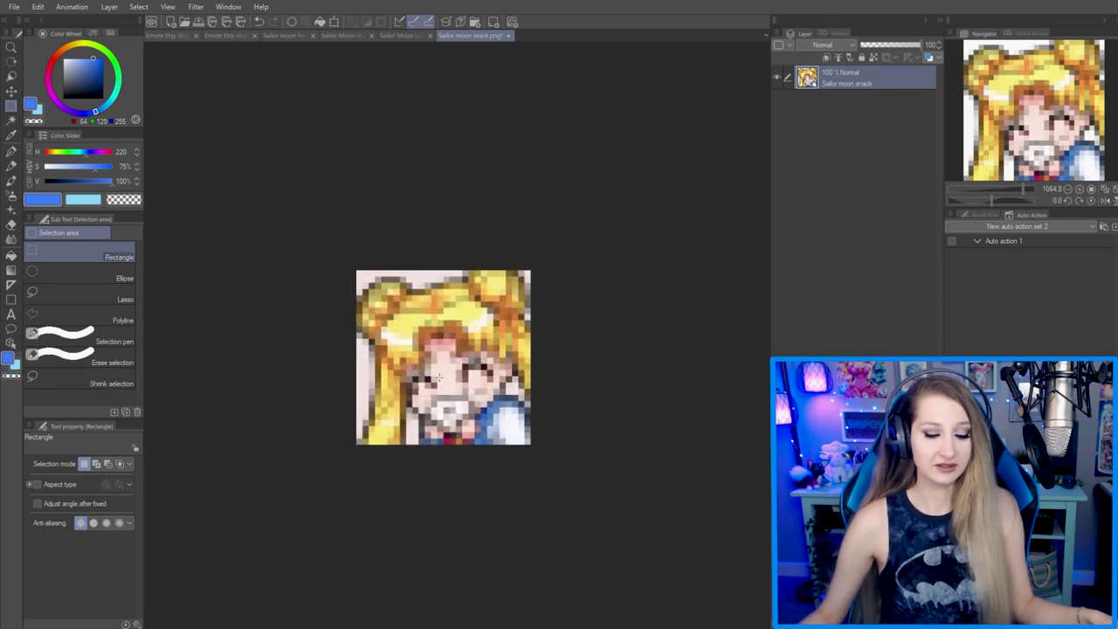
pyautogui.scroll(1, 461, 368)
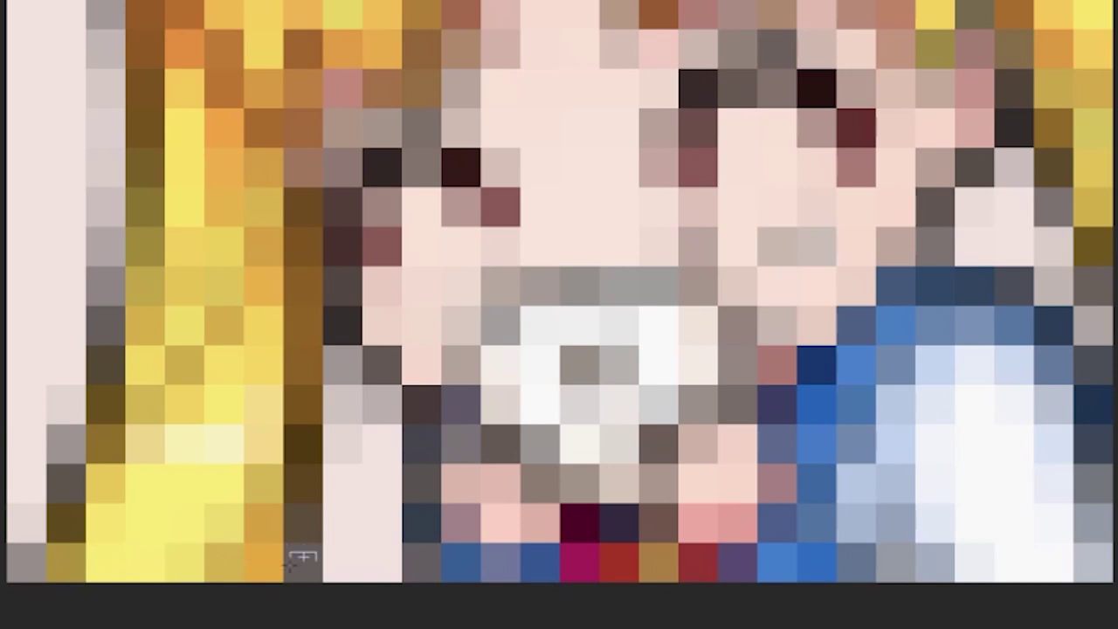
pyautogui.moveTo(320, 556); pyautogui.dragTo(1059, 566)
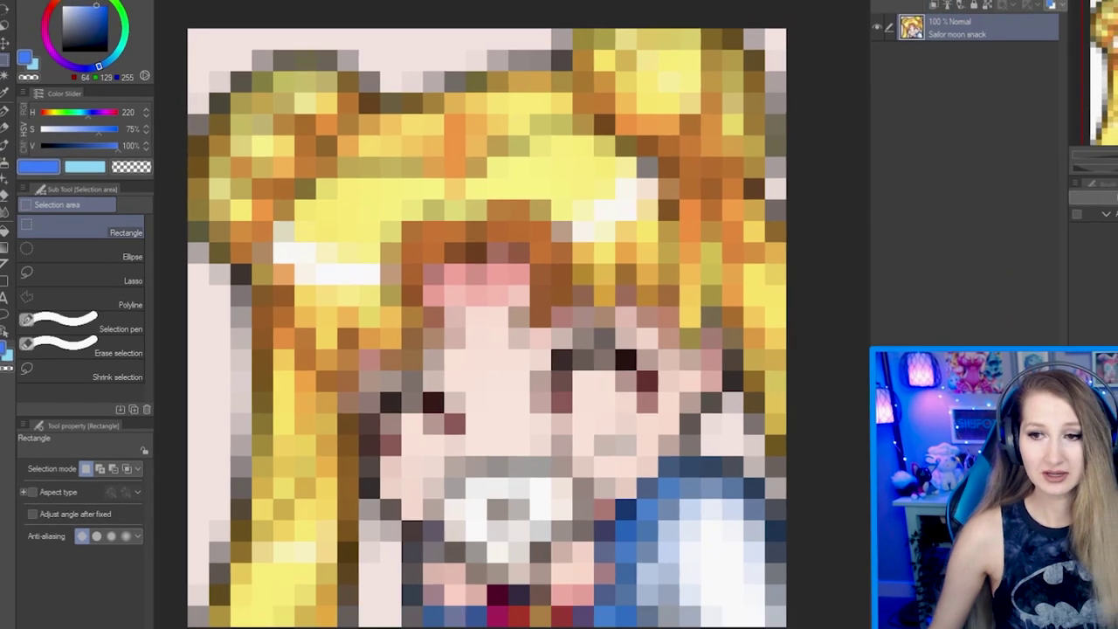
pyautogui.moveTo(816, 624); pyautogui.dragTo(788, 48)
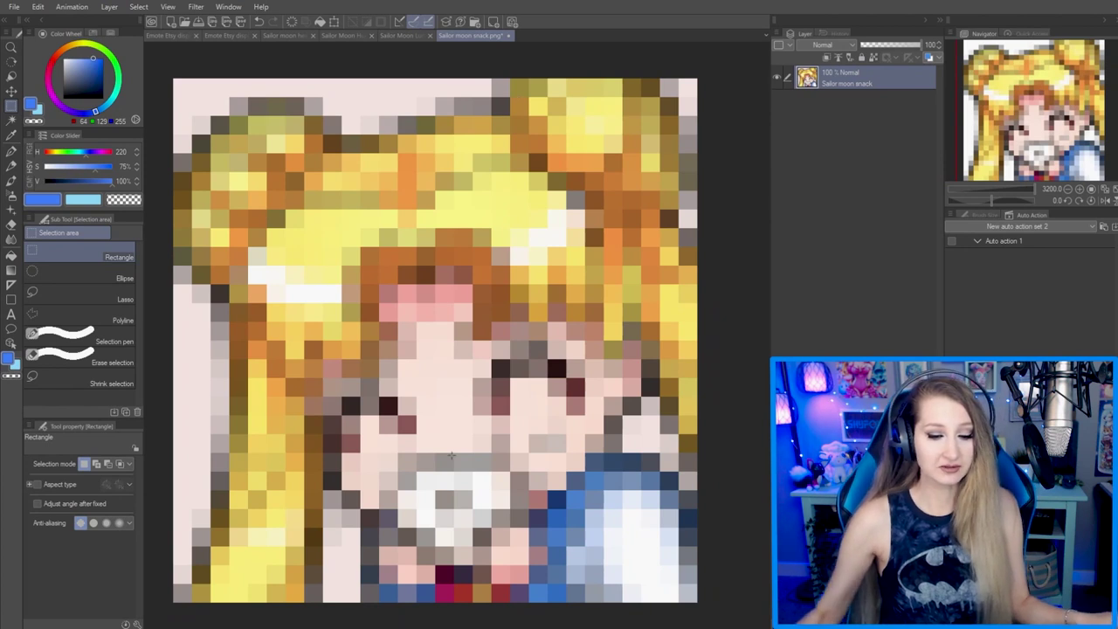
# Undo the image resolution change and show the artwork at 100% scale
pyautogui.hotkey('ctrl', 'z')
pyautogui.hotkey('ctrl', 'z')
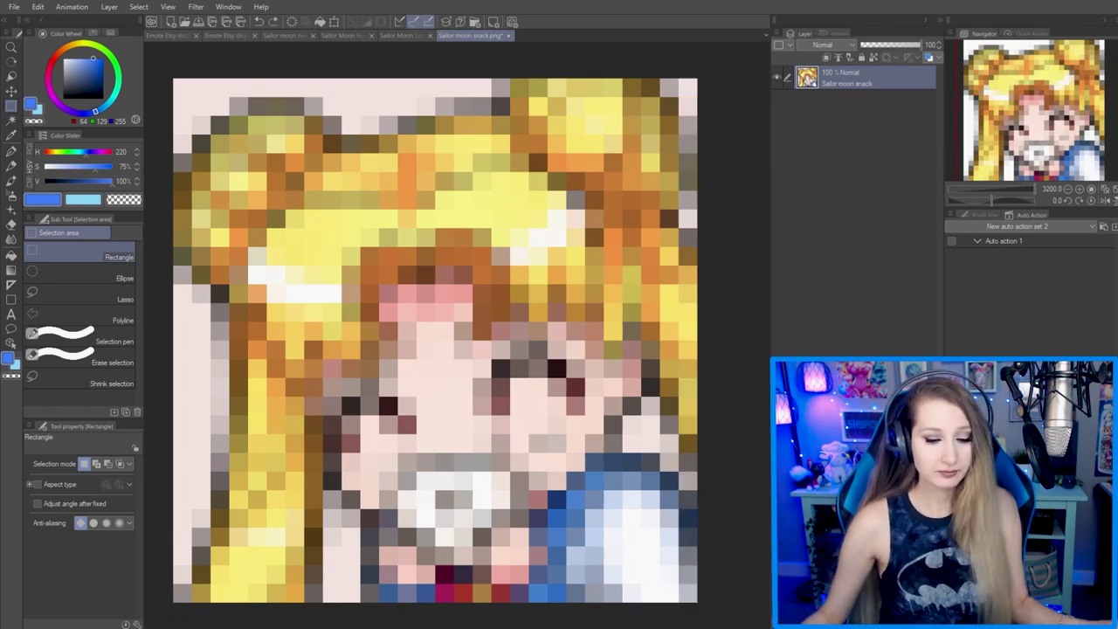
pyautogui.hotkey('ctrl', 'z')
pyautogui.hotkey('ctrl', 'z')
pyautogui.hotkey('ctrl', 'z')
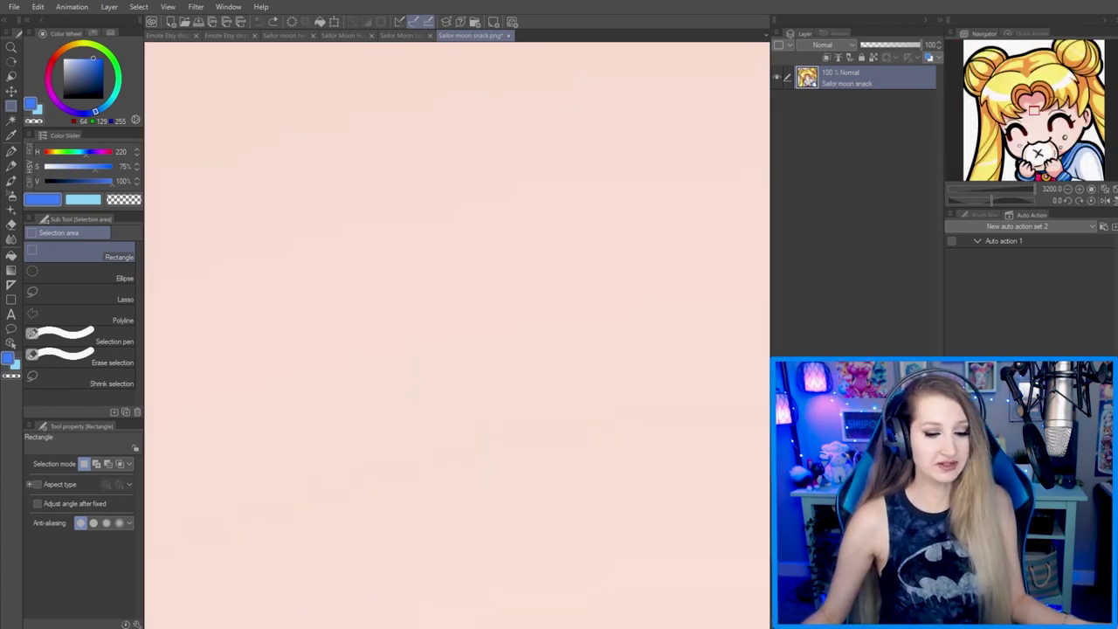
pyautogui.hotkey('ctrl', 'alt', '0')
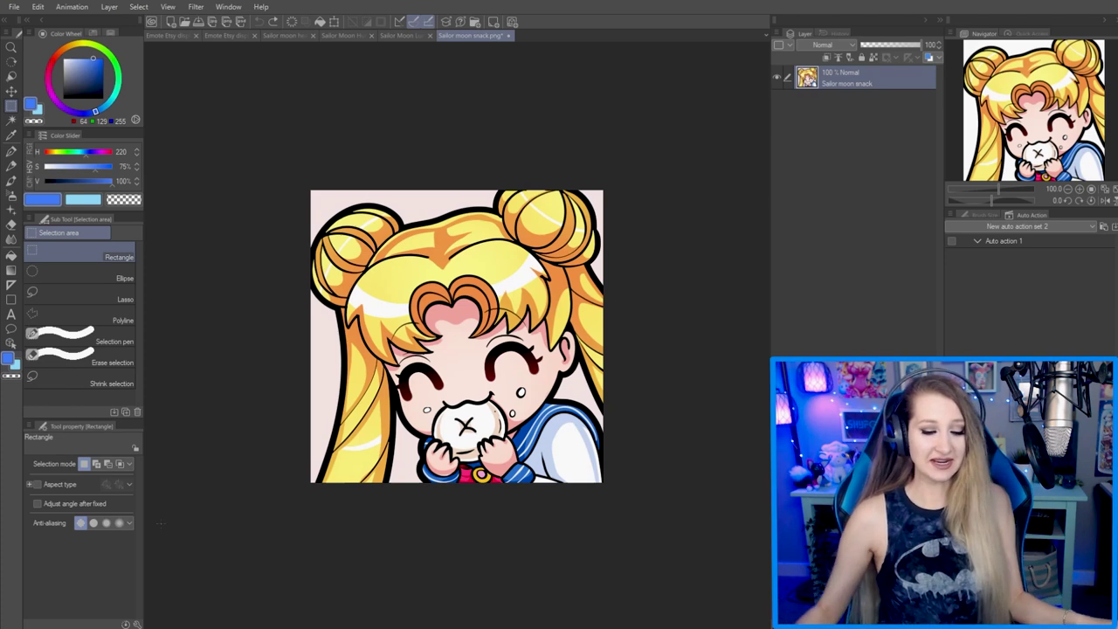
# Select a small area at the artwork's lower-right corner and clear the selection
pyautogui.scroll(6, 593, 457)
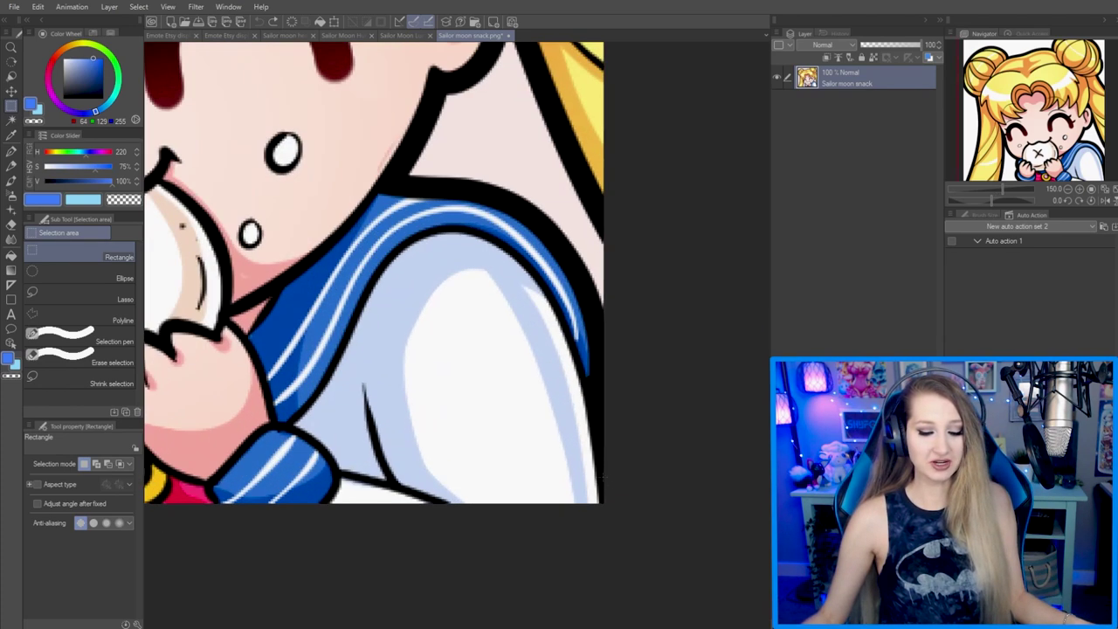
pyautogui.moveTo(566, 471); pyautogui.dragTo(602, 504)
pyautogui.click(657, 482)
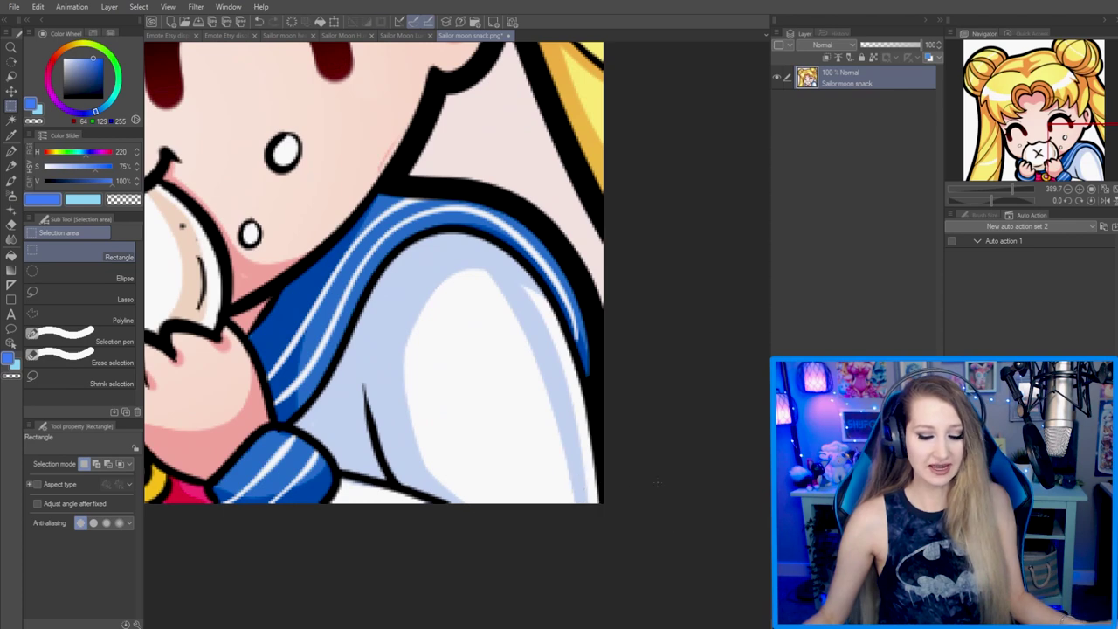
# Redo the reduction of the image to 28 × 28 px
pyautogui.hotkey('ctrl', 'y')
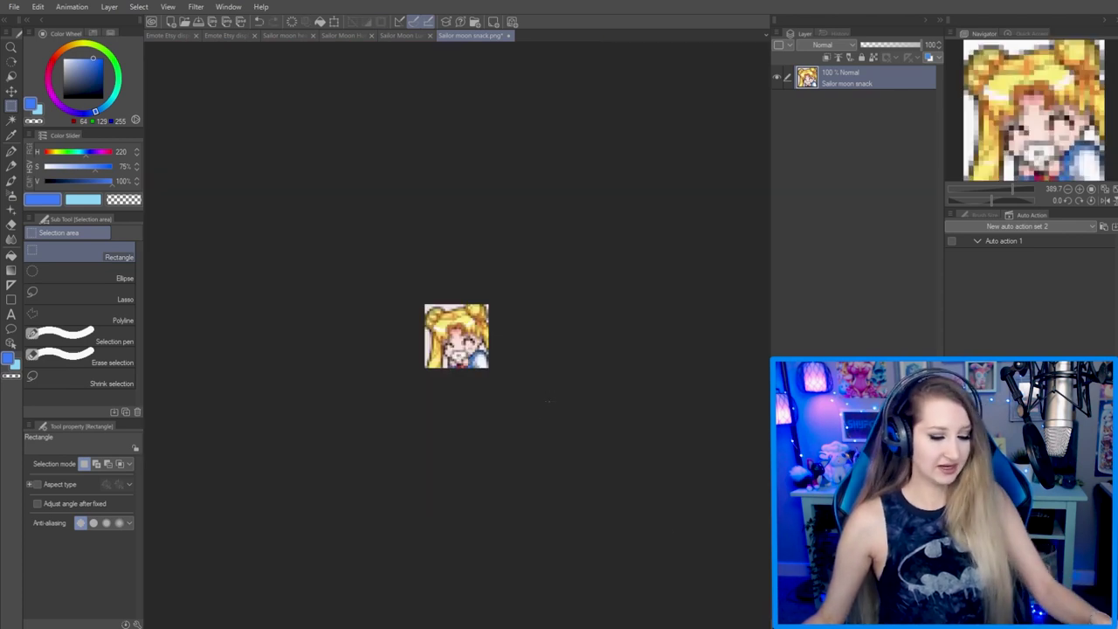
pyautogui.scroll(6, 488, 367)
pyautogui.scroll(3, 489, 365)
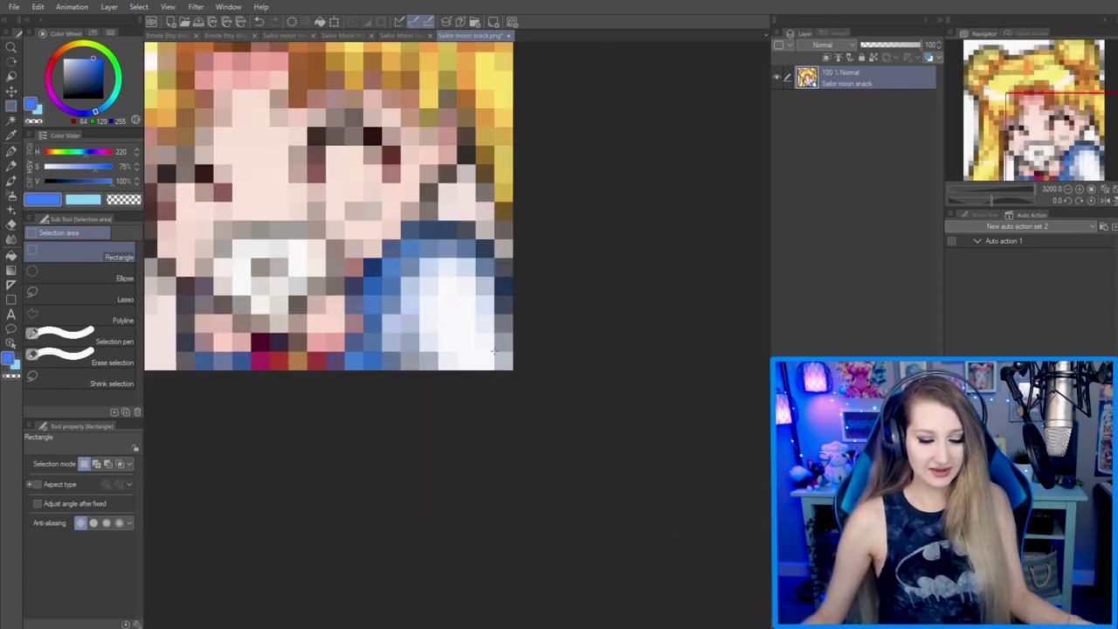
# Select the single pixel in the image's lower-right corner, sample its color and clear the selection
pyautogui.moveTo(494, 351); pyautogui.dragTo(514, 370)
pyautogui.keyDown('alt'); pyautogui.click(507, 360); pyautogui.keyUp('alt')
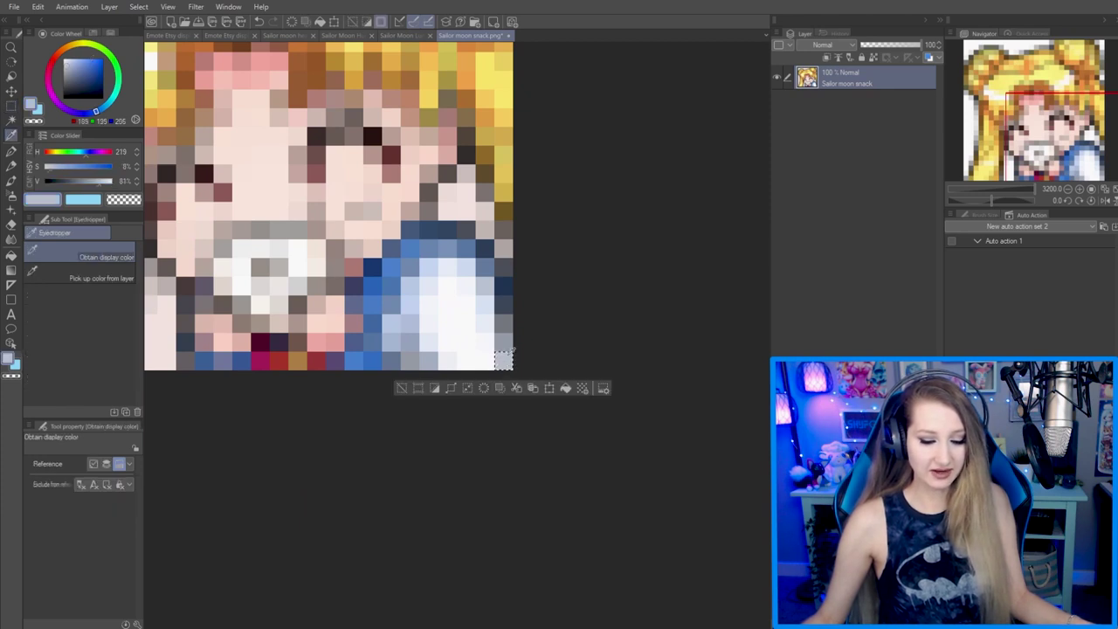
pyautogui.hotkey('ctrl', 'd')
pyautogui.hotkey('ctrl', 'z')
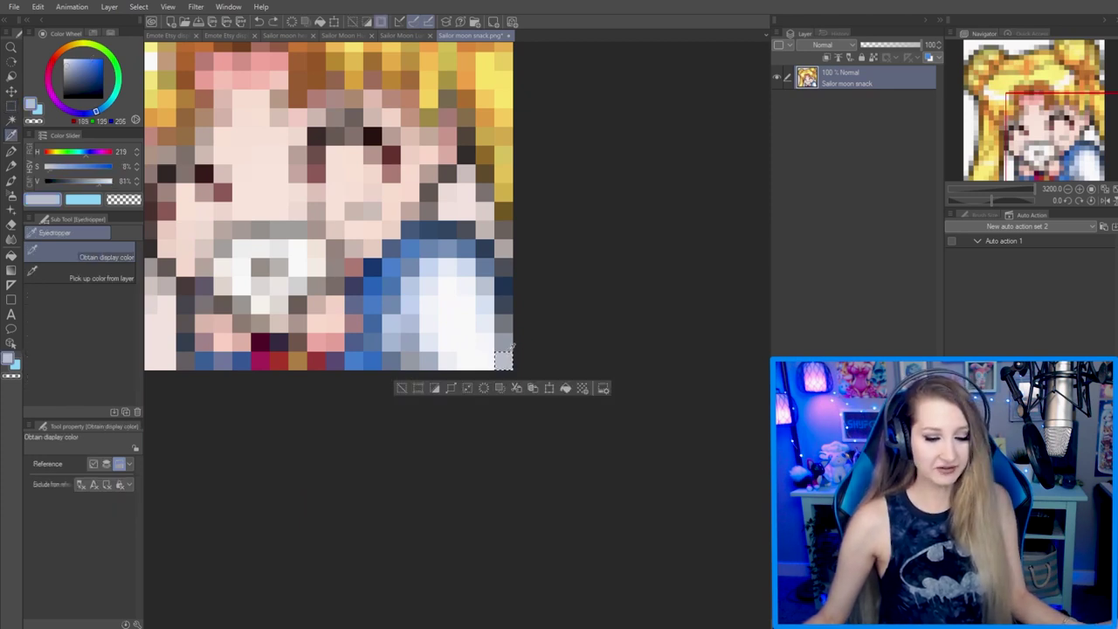
pyautogui.hotkey('ctrl', 'd')
# Examine the reduced image's pixelation at different magnifications, from actual size to individual pixels
pyautogui.scroll(-5, 521, 343)
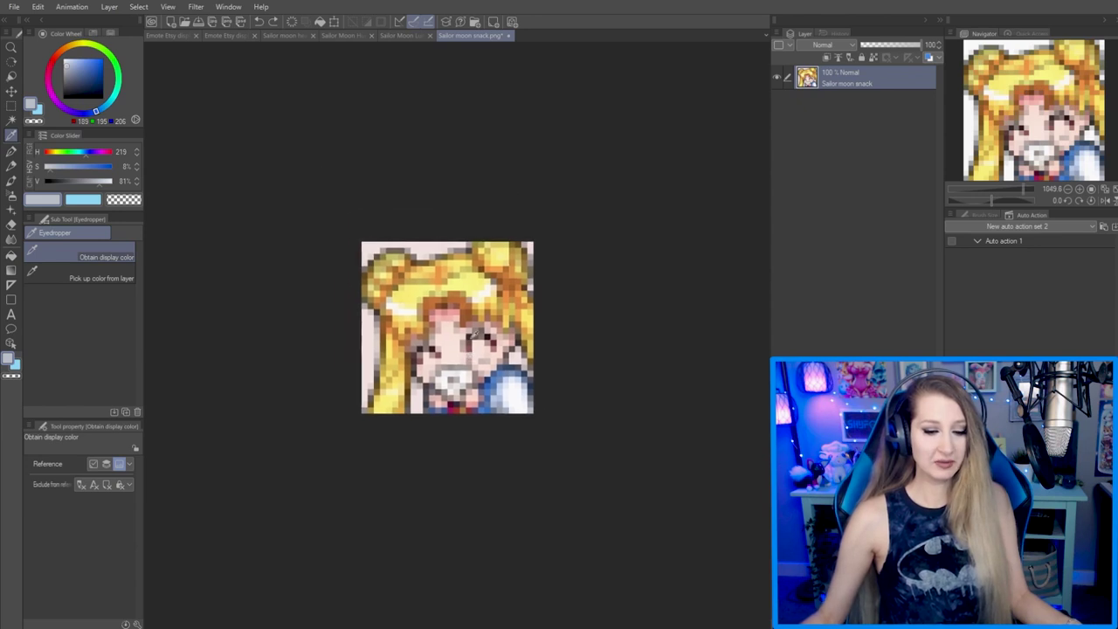
pyautogui.scroll(5, 454, 346)
pyautogui.scroll(-4, 455, 346)
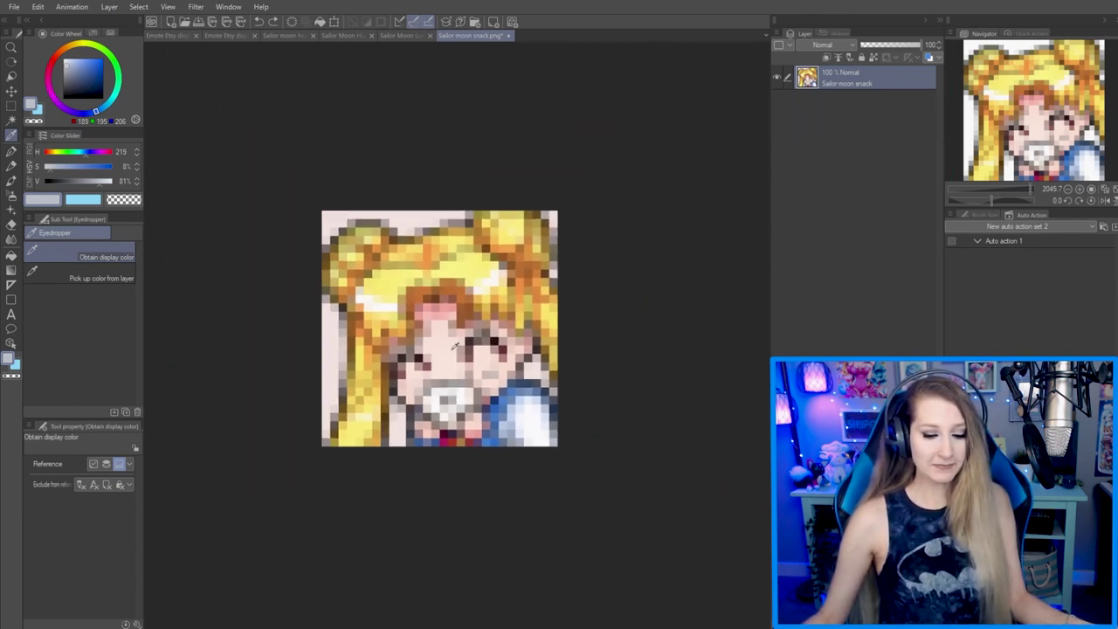
pyautogui.scroll(2, 454, 347)
pyautogui.scroll(-3, 453, 346)
pyautogui.scroll(3, 453, 347)
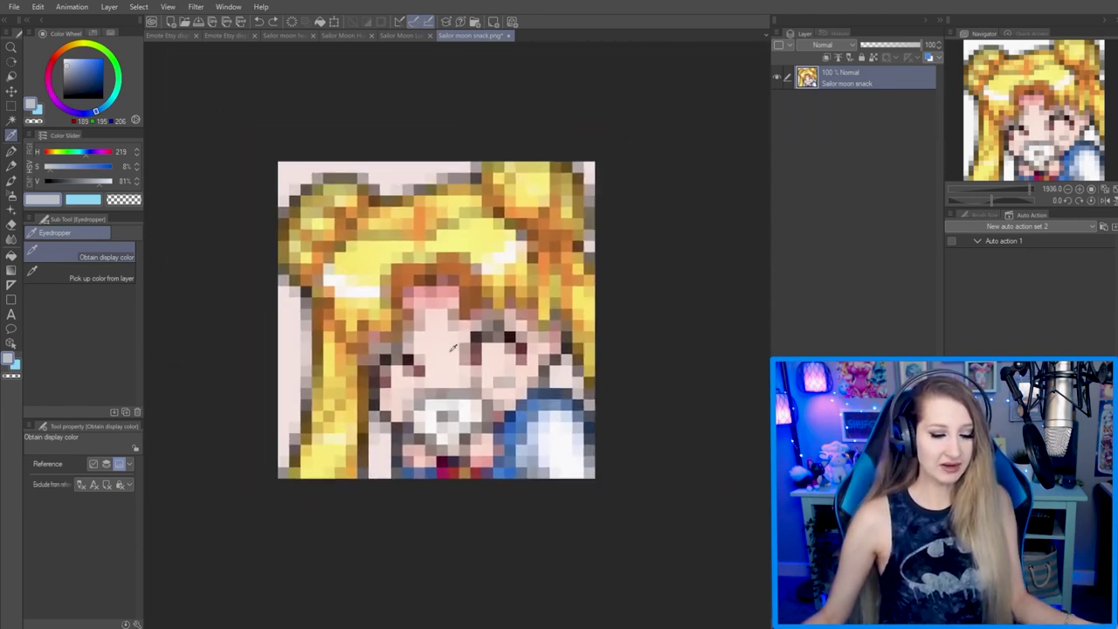
pyautogui.scroll(-6, 453, 347)
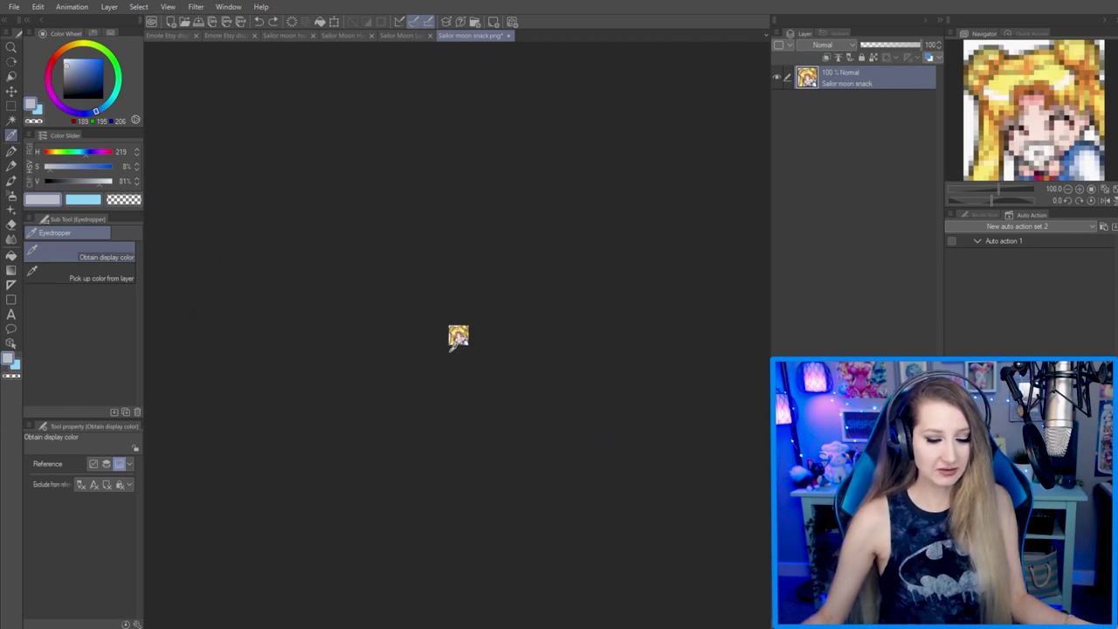
pyautogui.scroll(3, 471, 348)
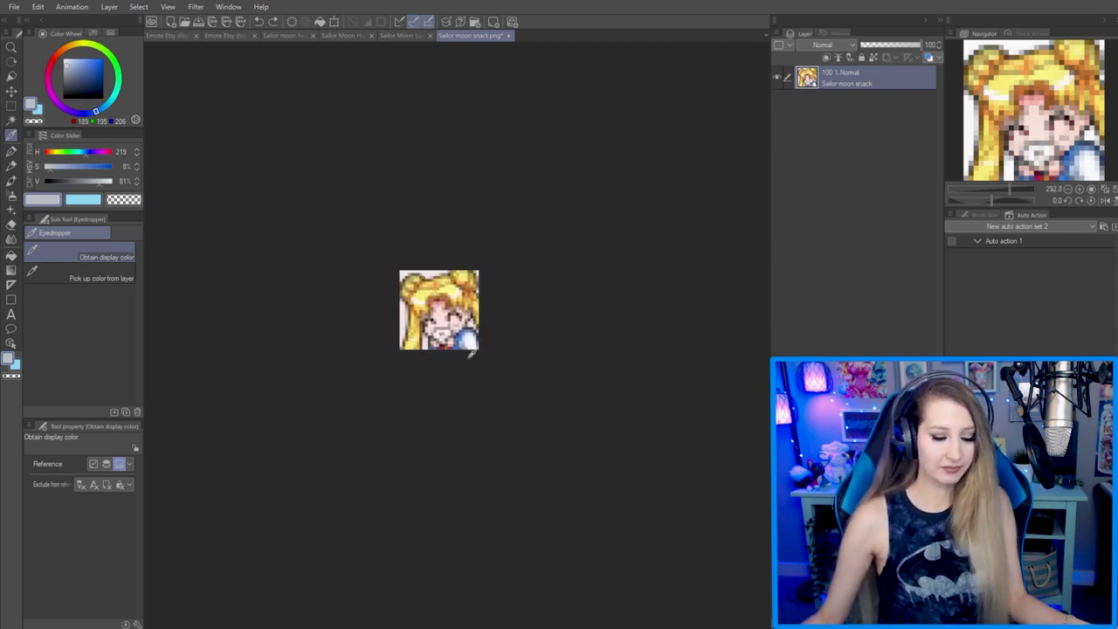
pyautogui.scroll(5, 469, 352)
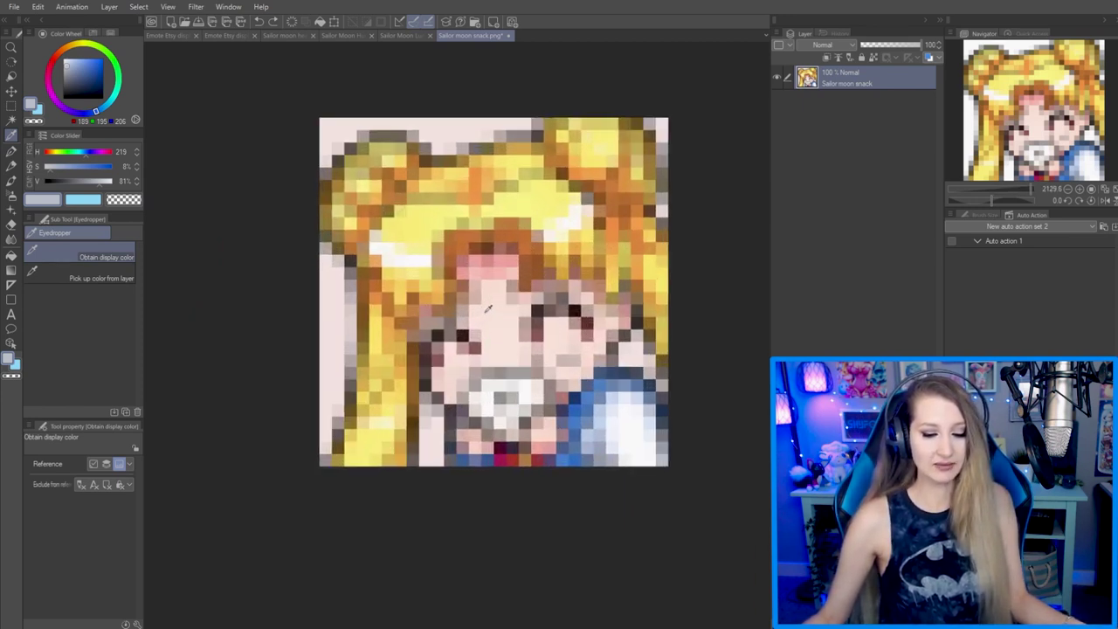
pyautogui.scroll(-3, 534, 291)
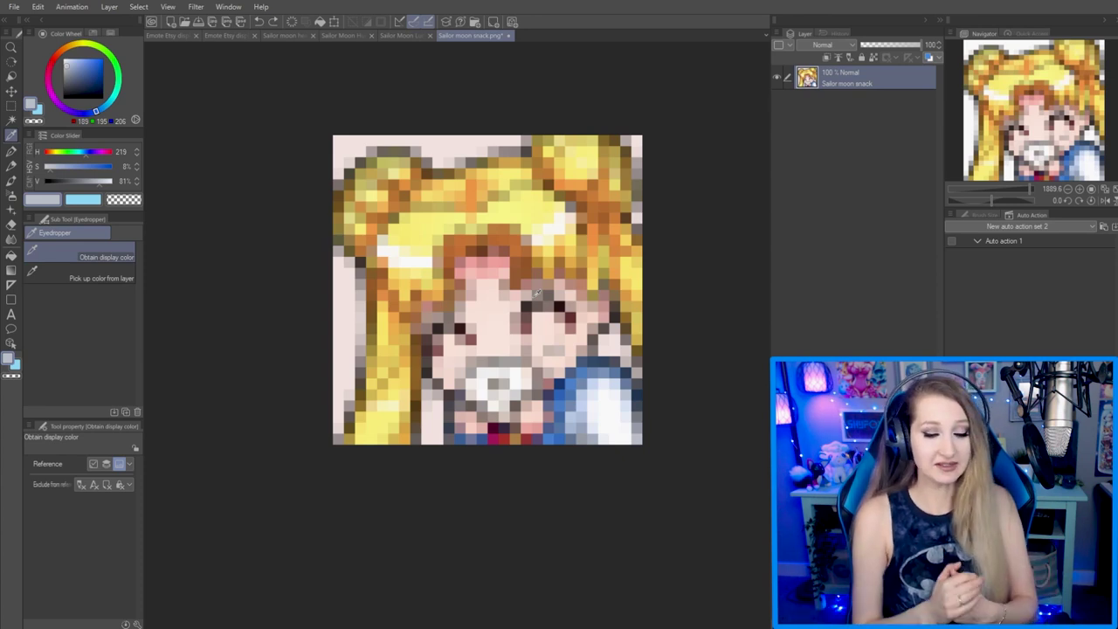
pyautogui.scroll(2, 538, 289)
pyautogui.scroll(-3, 545, 290)
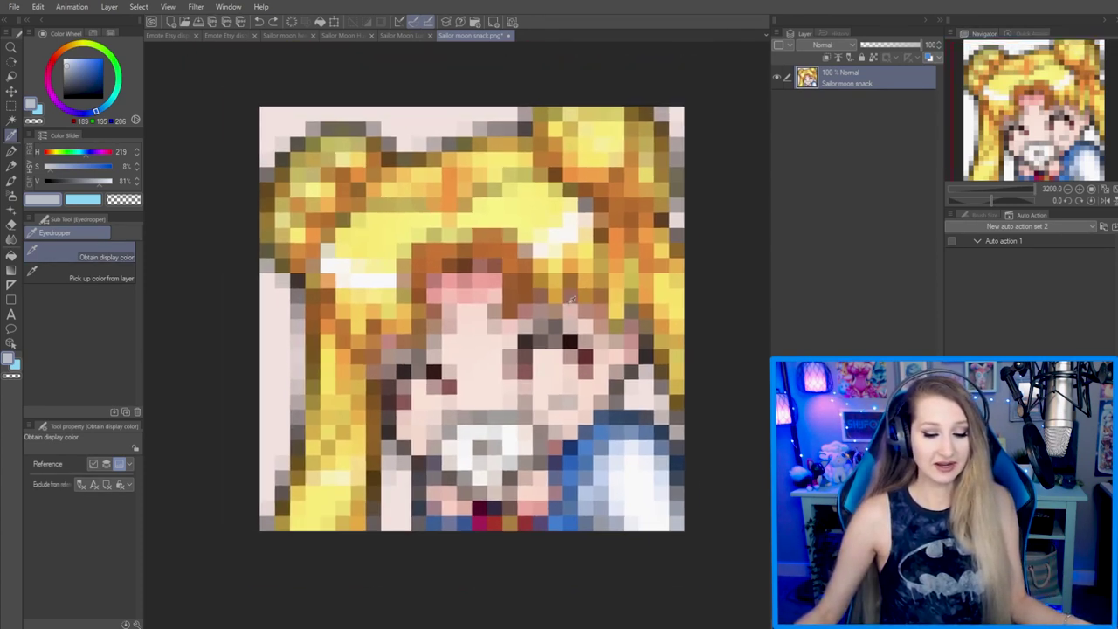
# Undo the reduction to 28 px and return the view to 100%
pyautogui.hotkey('ctrl', 'z')
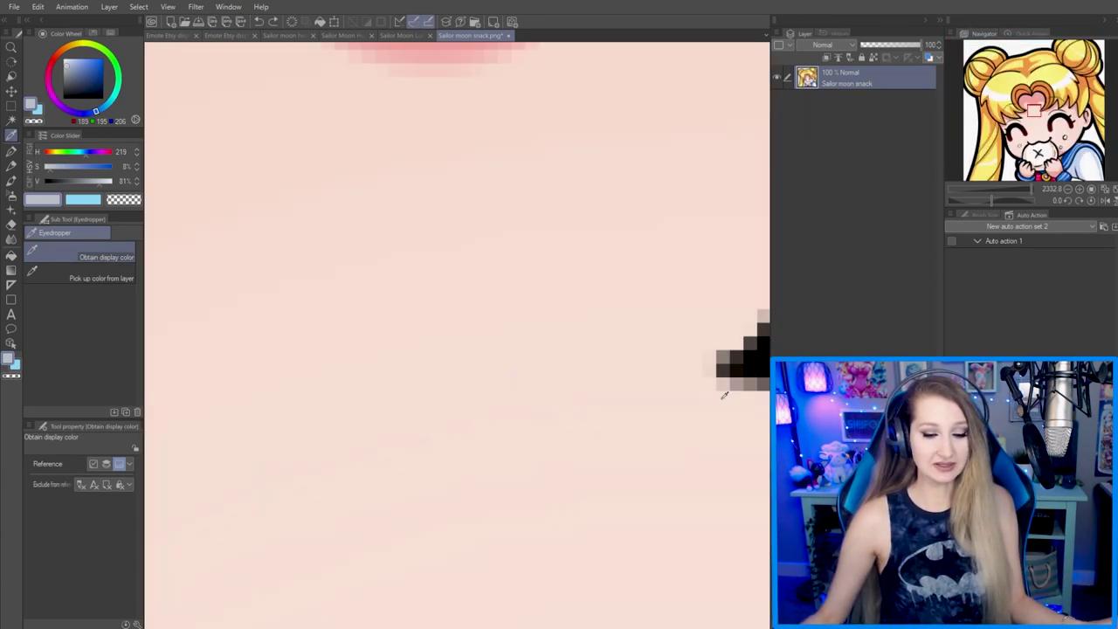
pyautogui.hotkey('ctrl', 'alt', '0')
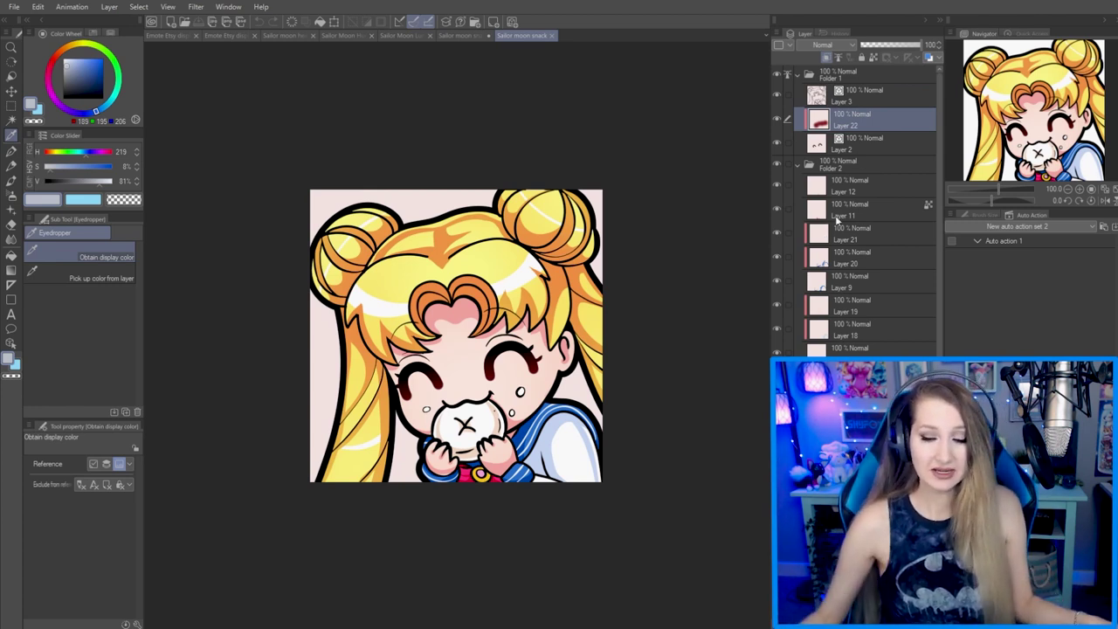
# Look through the layered document's layers, collapsing and re-expanding Folder 2
pyautogui.scroll(-1, 865, 211)
pyautogui.scroll(1, 868, 209)
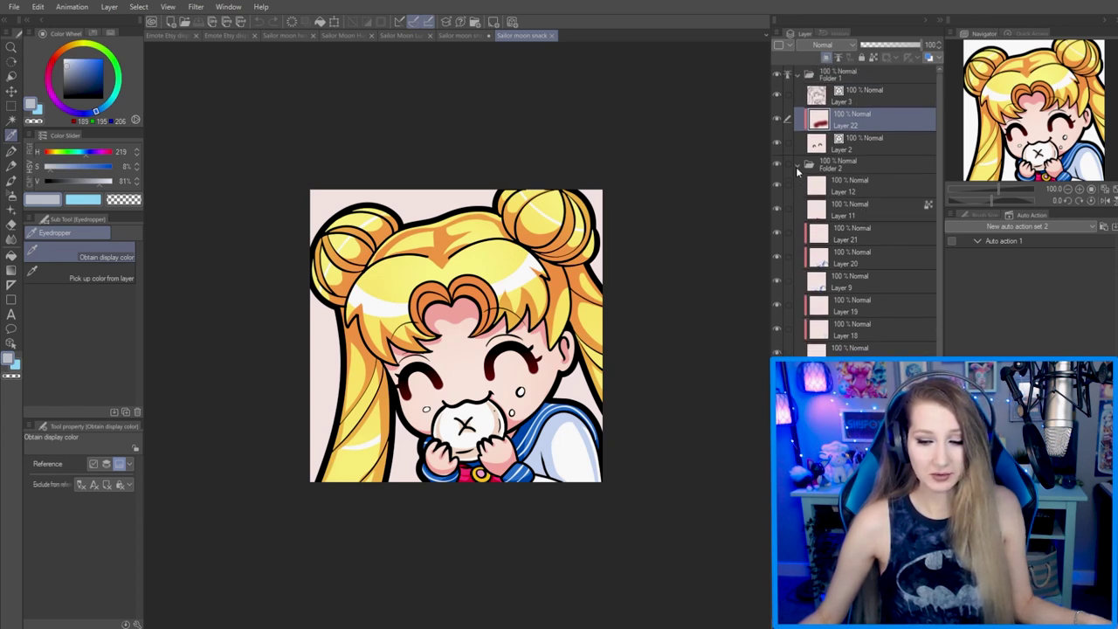
pyautogui.click(797, 170)
pyautogui.click(796, 170)
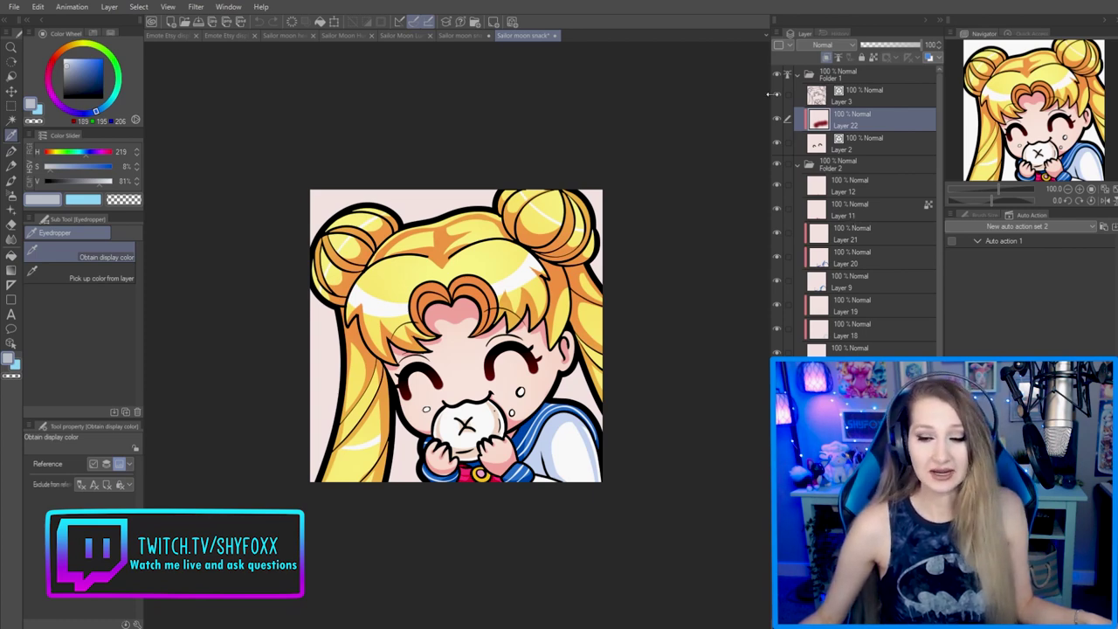
# Toggle the line art on Layer 3 off and on to check what it contains
pyautogui.click(777, 95)
pyautogui.click(777, 96)
pyautogui.click(777, 96)
pyautogui.click(777, 95)
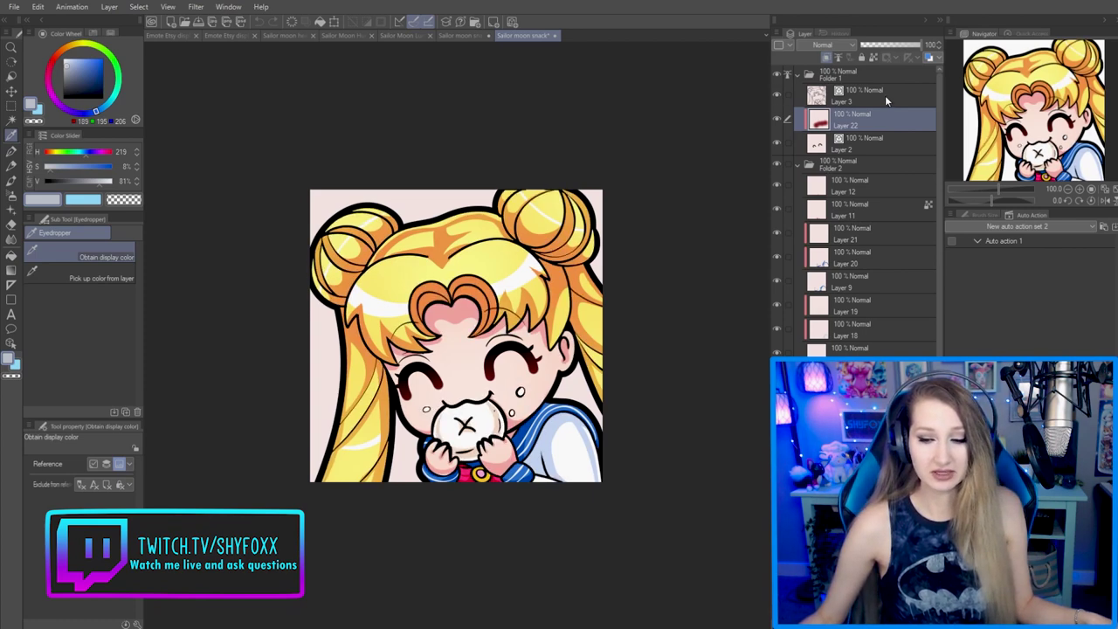
# Select the vector Layer 3 and activate the Object Free Transf sub tool for its lines
pyautogui.click(874, 92)
pyautogui.press('y')
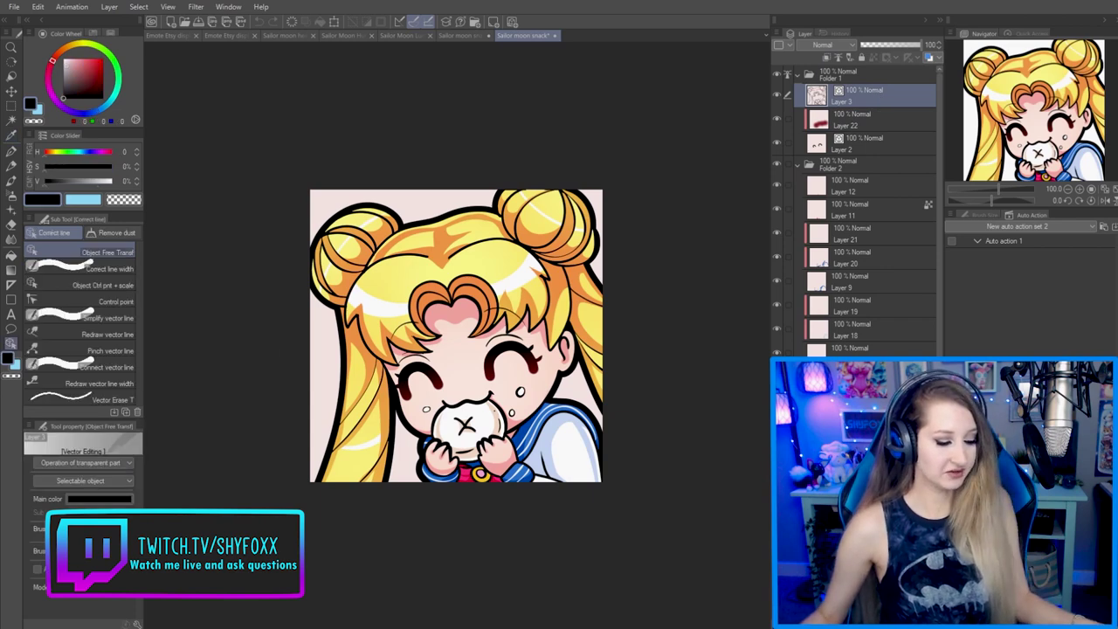
pyautogui.moveTo(88, 529); pyautogui.dragTo(108, 528)
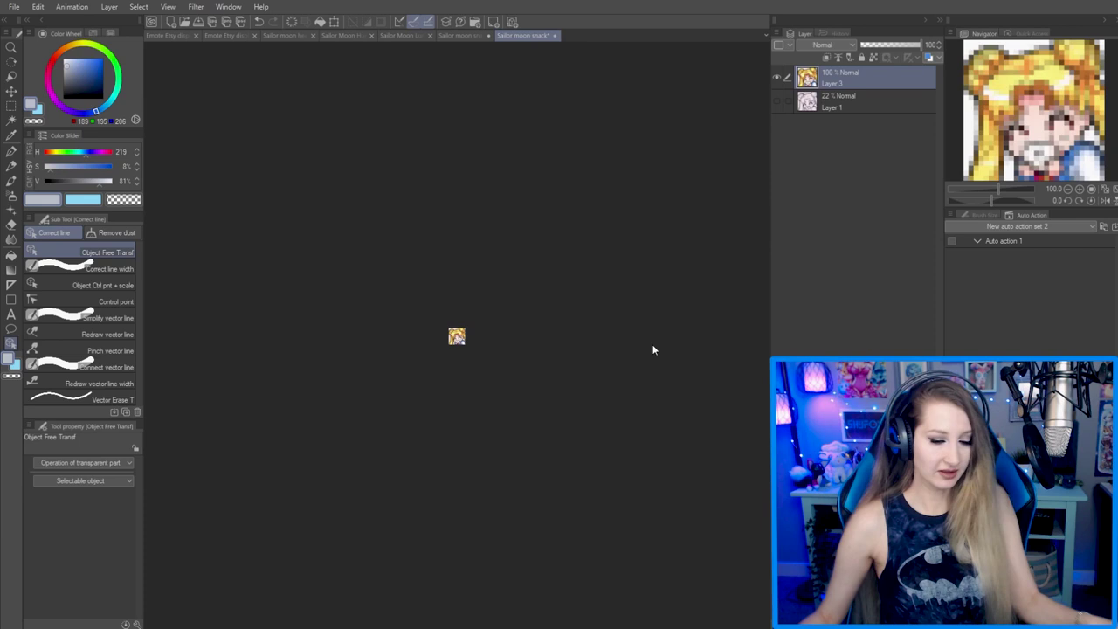
# Examine the reduced version of the layered artwork up close
pyautogui.scroll(8, 463, 339)
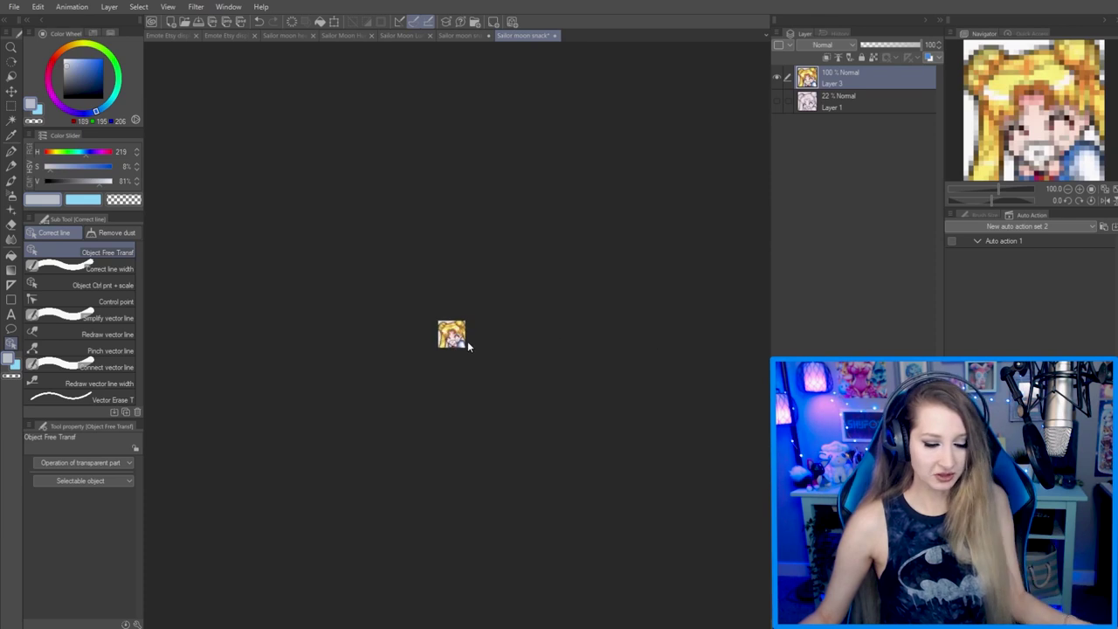